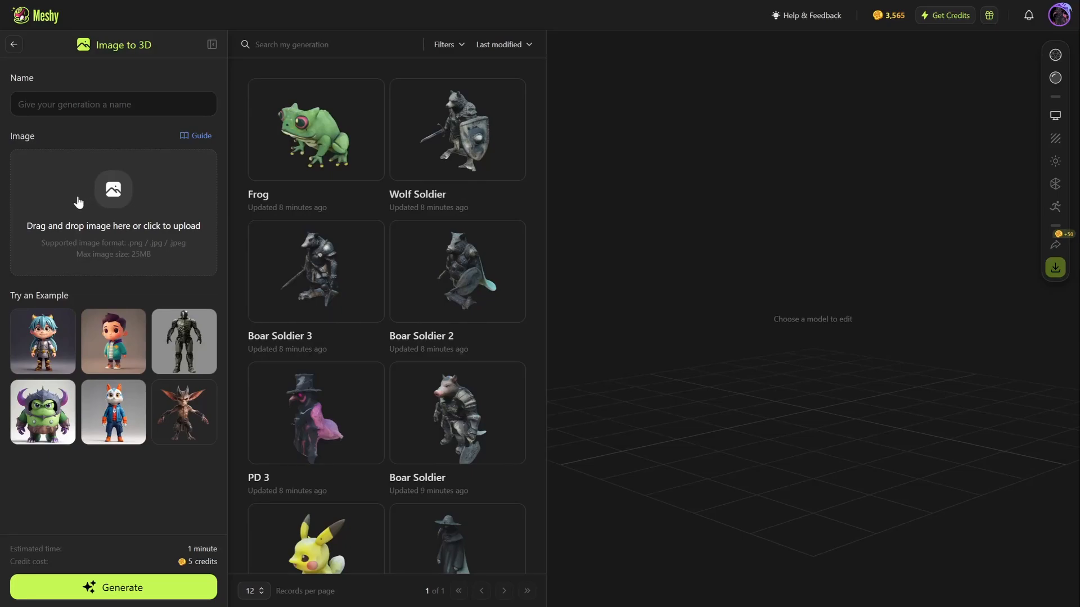
Filter the generation list by the Published status.
click(460, 45)
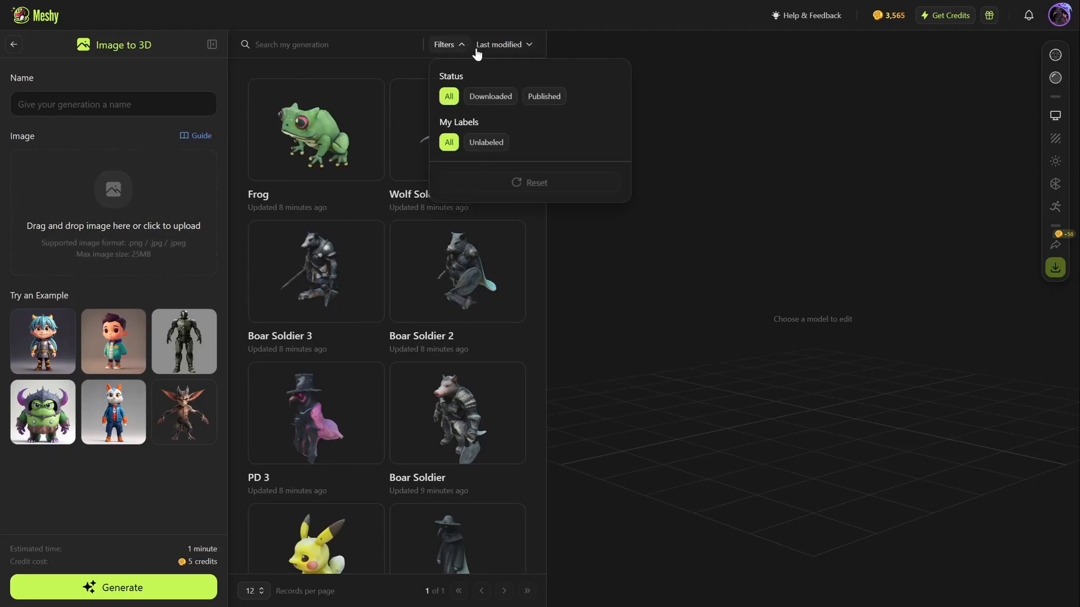
click(544, 96)
click(295, 83)
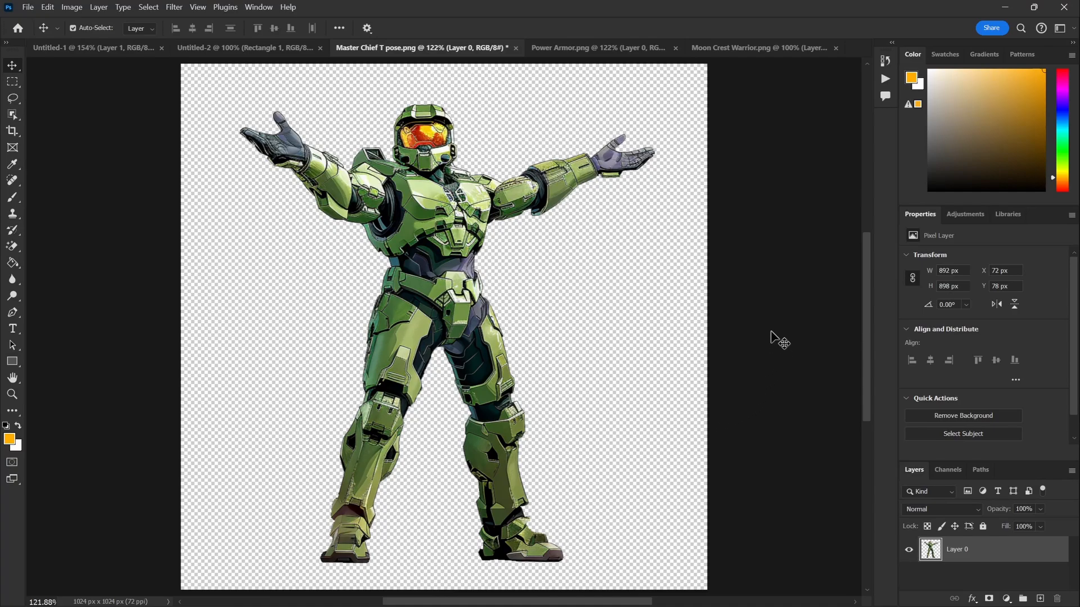
Switch to Photoshop and compare the Master Chief T pose, Power Armor and Moon Crest Warrior source images.
click(594, 47)
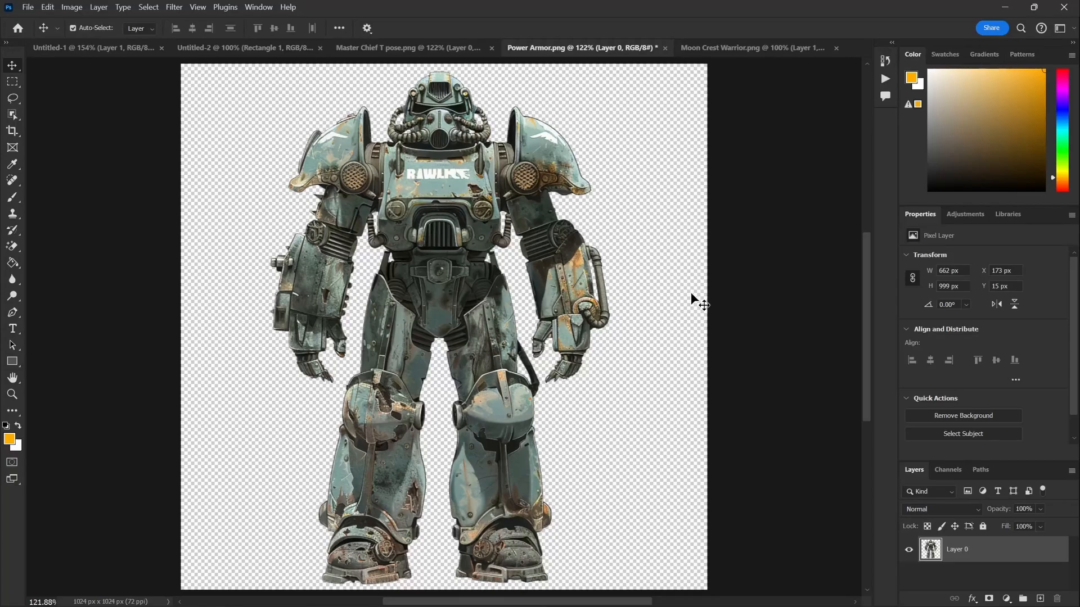
click(740, 49)
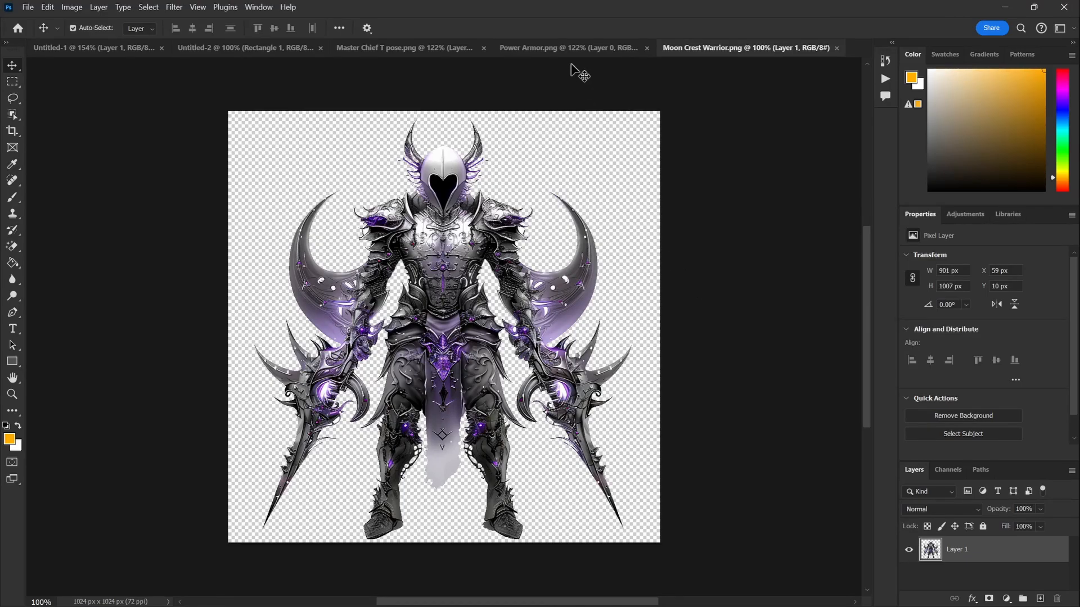
click(569, 48)
click(428, 48)
click(579, 46)
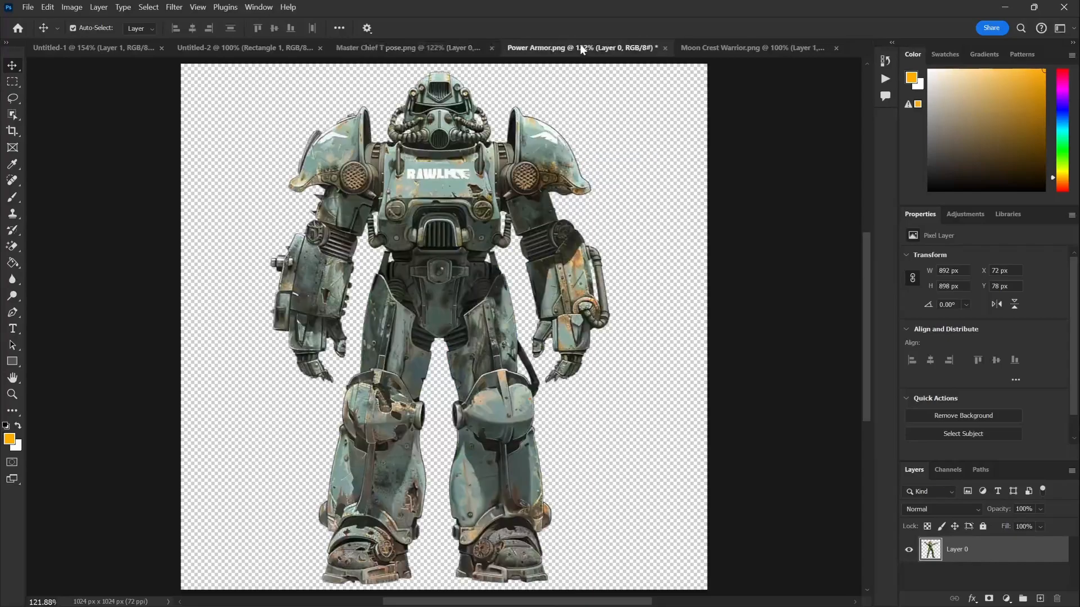
click(743, 47)
click(430, 47)
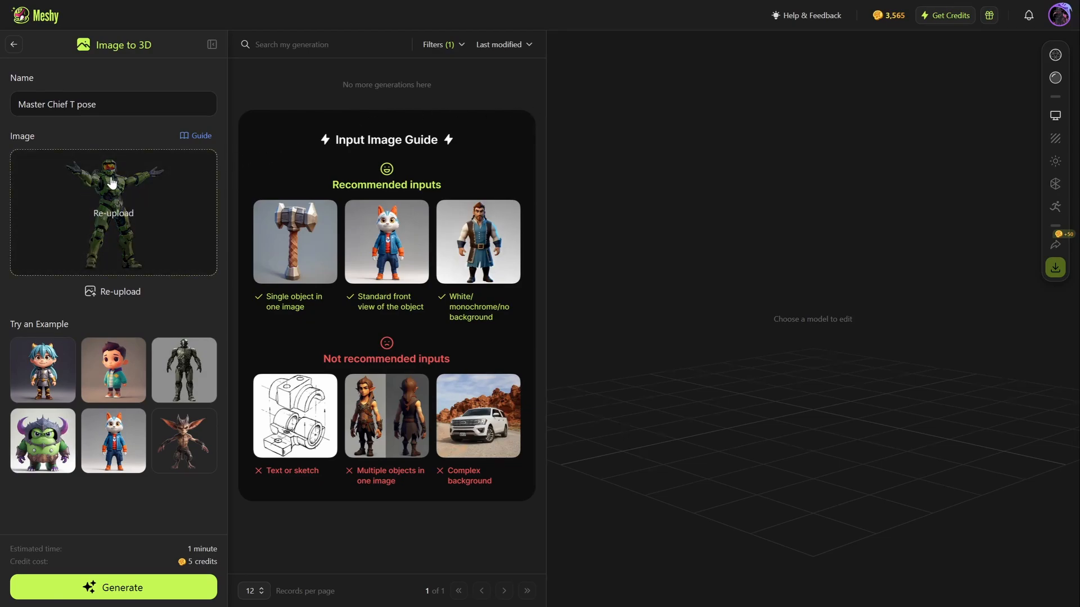
In Meshy, generate a 3D model from the Master Chief T pose image and list generations of every status.
click(126, 588)
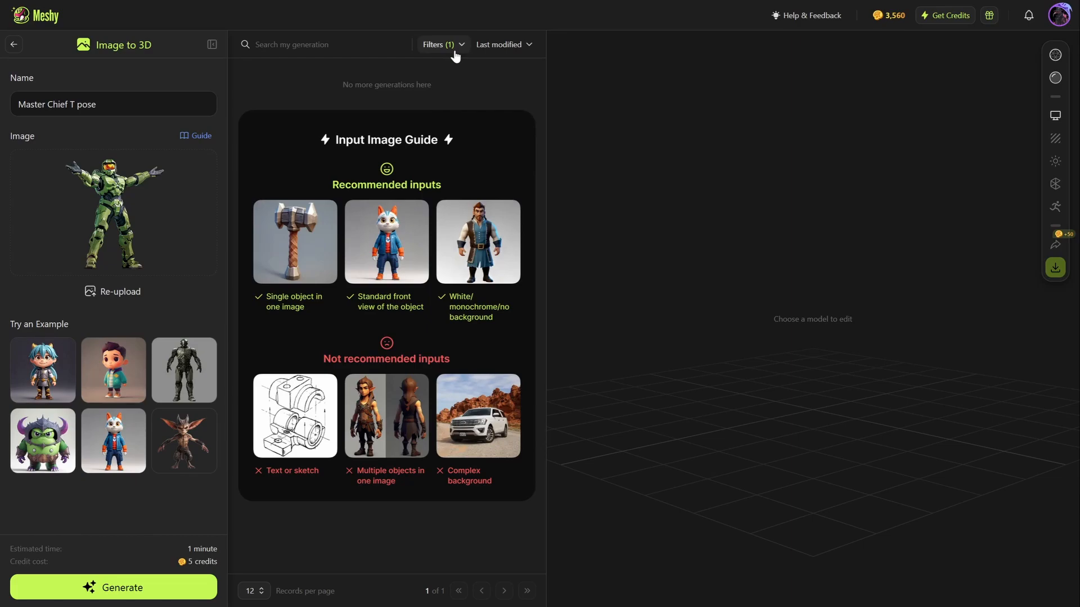
mouse_move(453, 51)
click(436, 97)
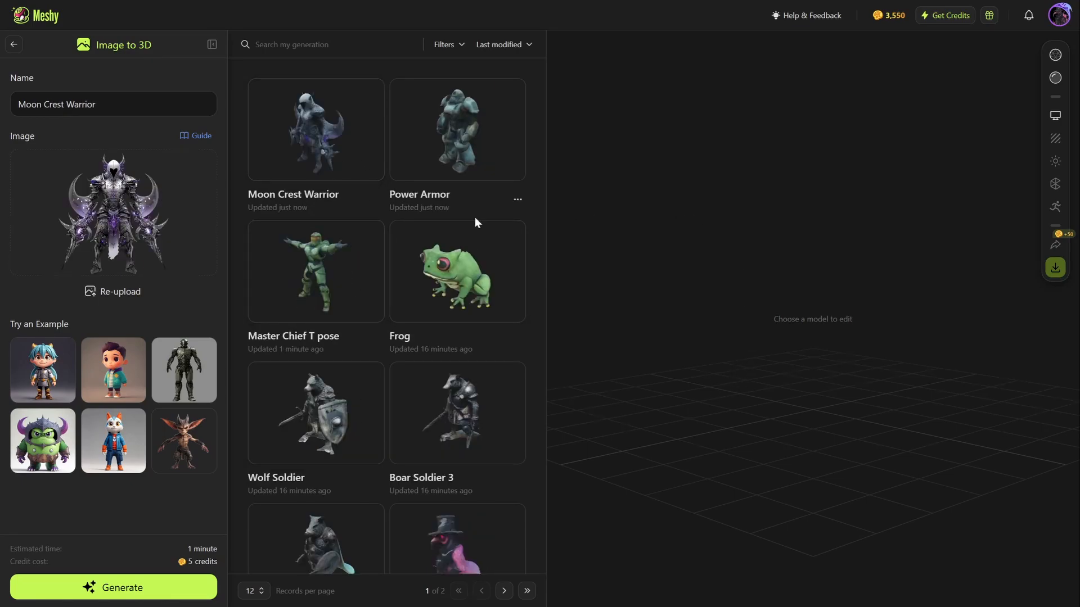
Open the Master Chief T pose model and inspect it from several angles and up close.
click(293, 269)
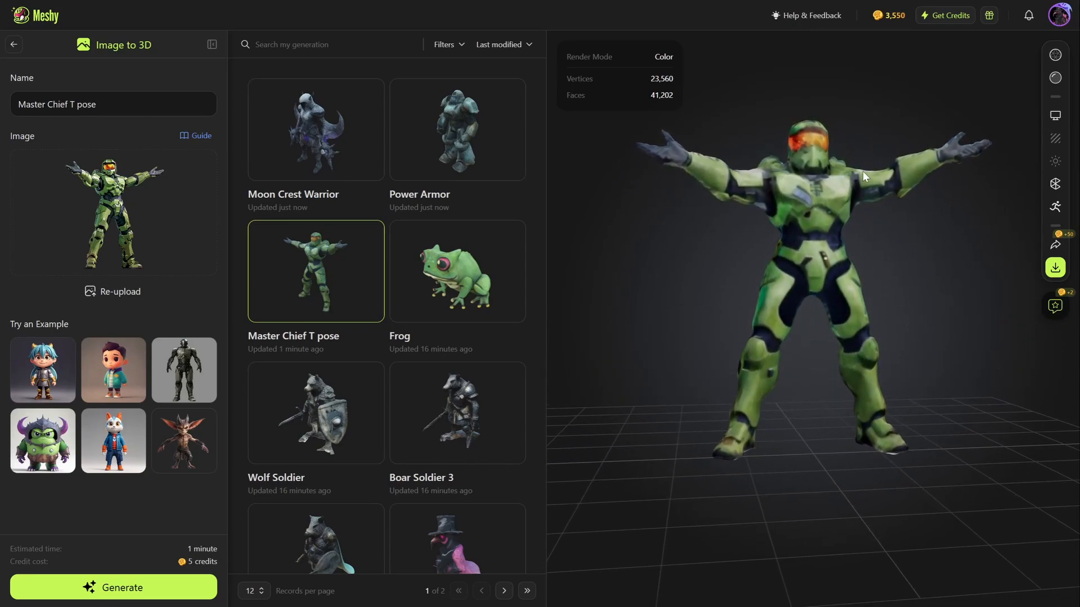
drag(804, 197, 884, 242)
drag(811, 248, 882, 231)
mouse_move(814, 225)
mouse_down()
mouse_move(849, 223)
mouse_move(827, 200)
mouse_move(765, 215)
mouse_move(795, 212)
mouse_move(765, 200)
mouse_move(852, 198)
mouse_move(775, 214)
mouse_move(861, 212)
mouse_move(790, 217)
mouse_move(870, 201)
mouse_move(823, 220)
mouse_move(857, 242)
mouse_move(795, 214)
mouse_move(838, 206)
mouse_move(824, 183)
mouse_move(797, 205)
mouse_move(763, 194)
mouse_move(842, 243)
mouse_move(804, 215)
mouse_move(845, 224)
mouse_move(769, 218)
mouse_move(845, 217)
mouse_move(805, 221)
mouse_move(831, 227)
mouse_up()
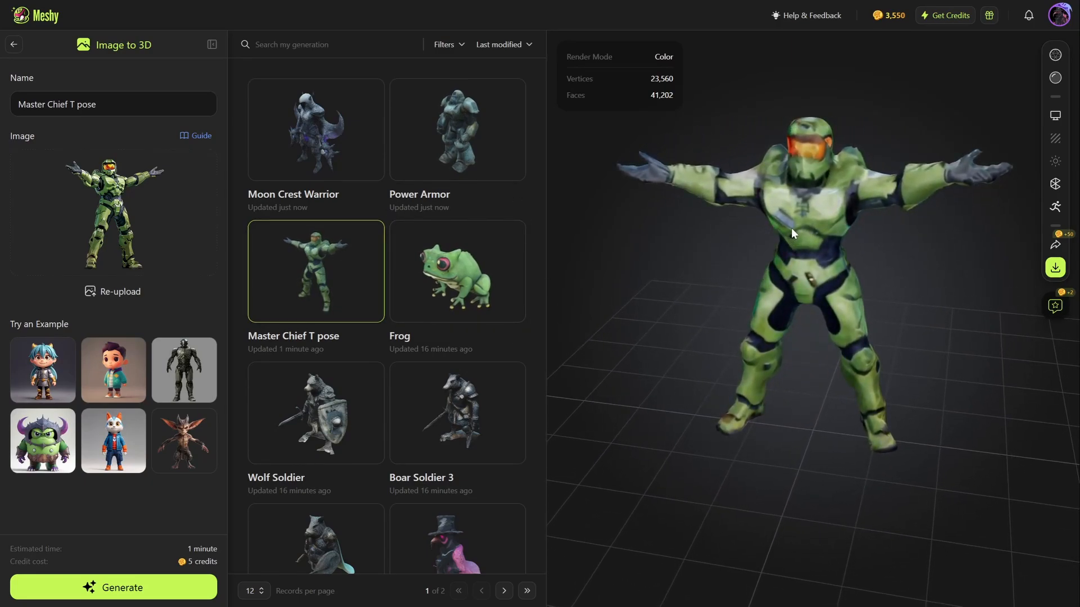
drag(791, 228, 821, 229)
scroll(842, 114, up, 8)
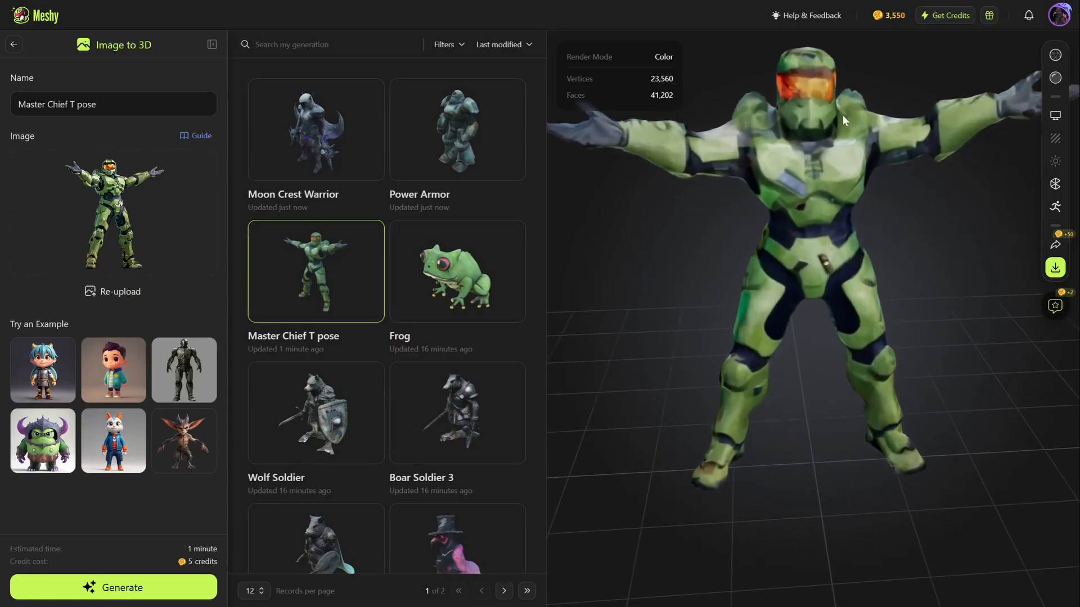
scroll(836, 147, down, 6)
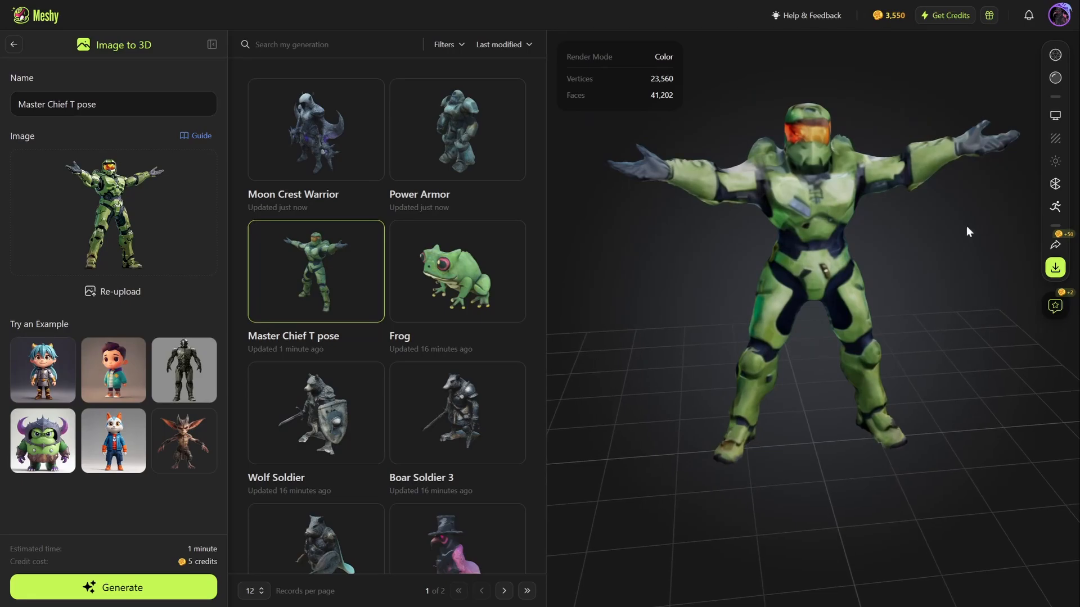
Start animating the Master Chief model as a Humanoid, keeping the default rotation, offset and 1.7 m height.
click(1057, 208)
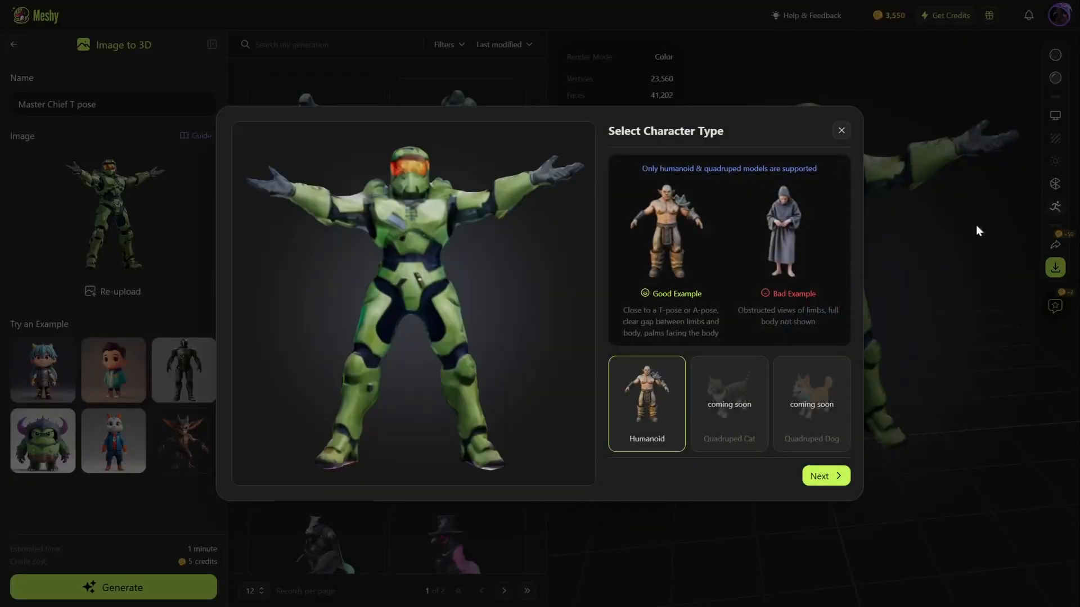
click(819, 476)
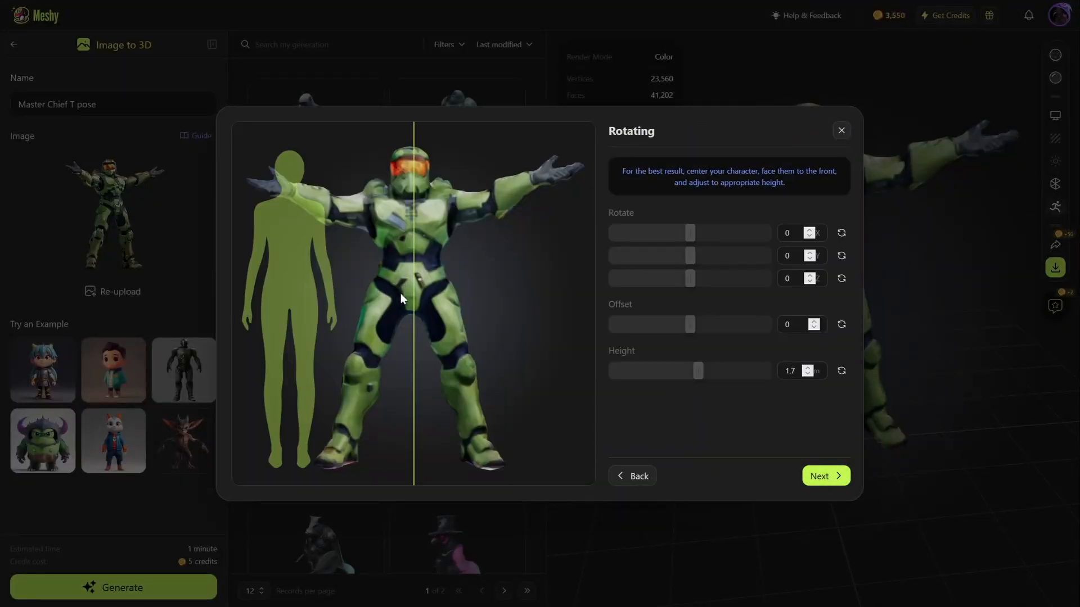
click(826, 481)
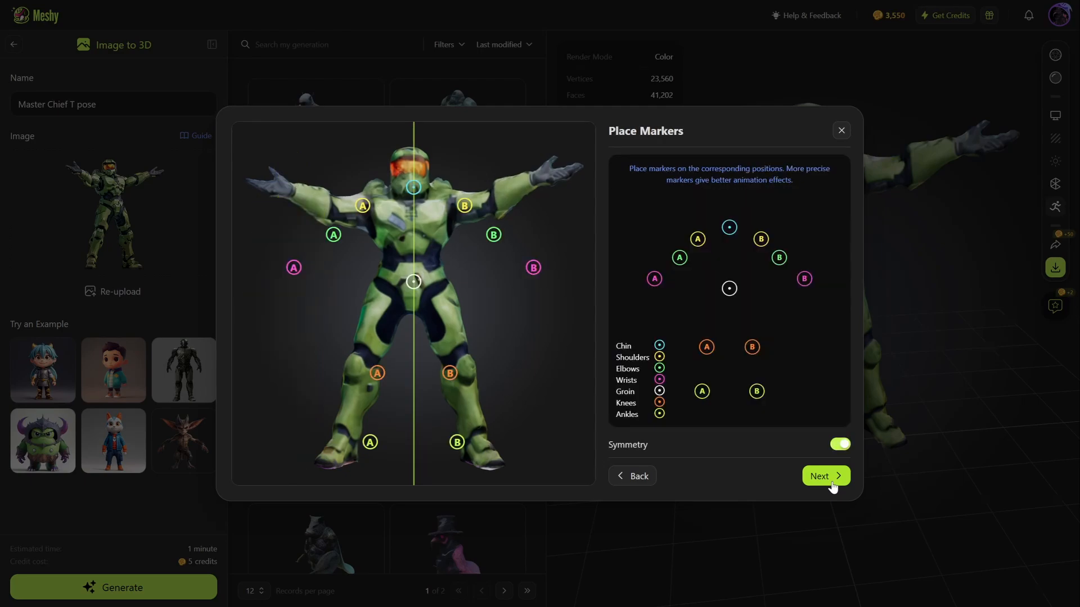
Place the upper-body rig markers on Master Chief's chin, shoulders, elbows and wrists with Symmetry on.
drag(413, 188, 373, 193)
drag(333, 235, 329, 202)
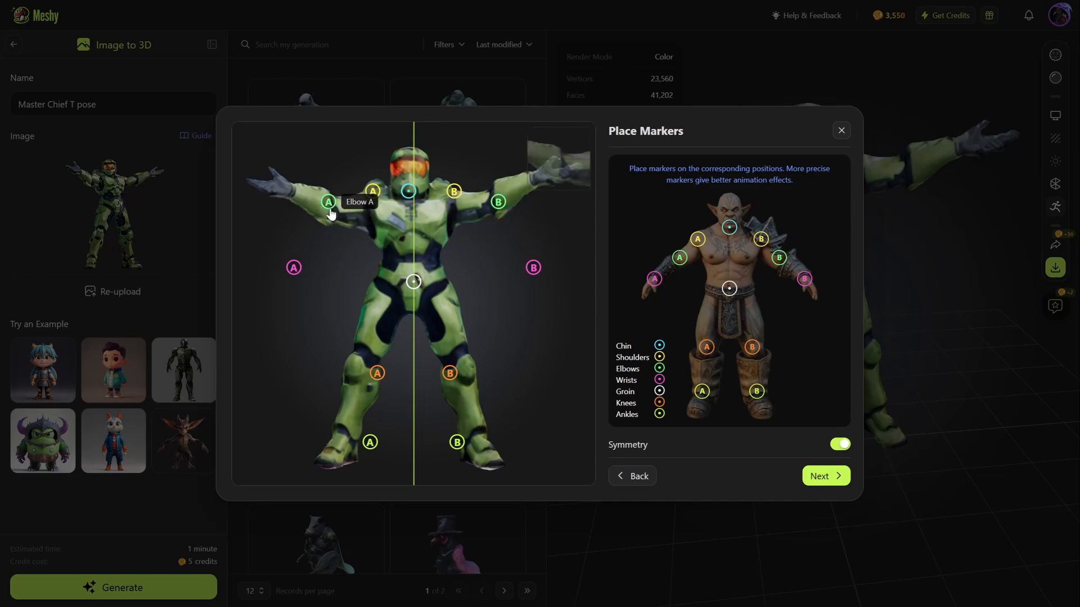
drag(294, 268, 296, 192)
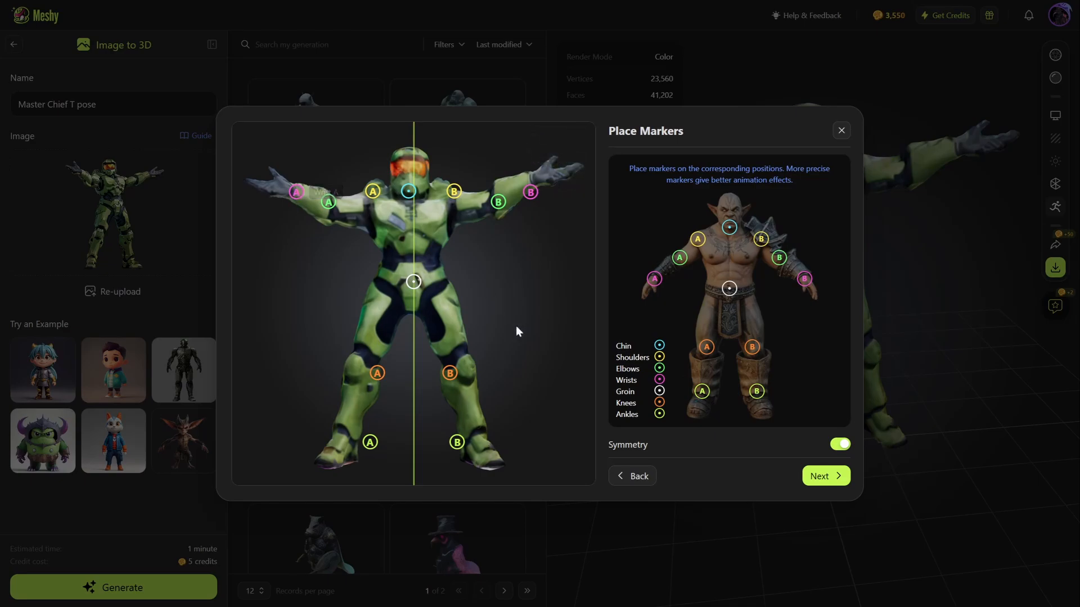
Turn off Symmetry and fine-tune the wrist B, elbow A and elbow B markers individually on the raised arms.
click(839, 445)
drag(530, 192, 530, 179)
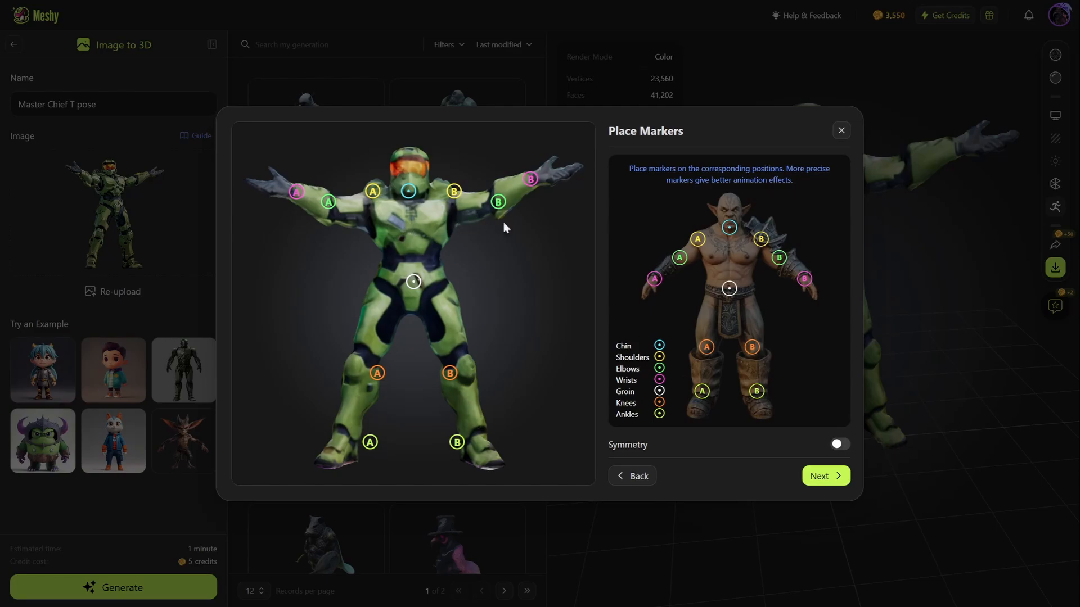
drag(328, 202, 328, 205)
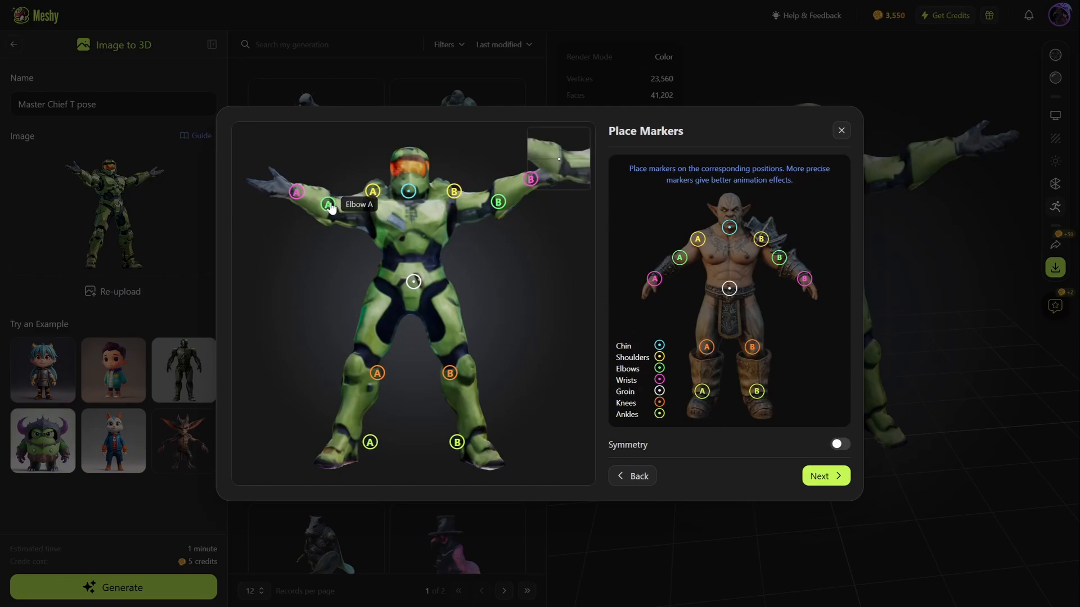
click(838, 444)
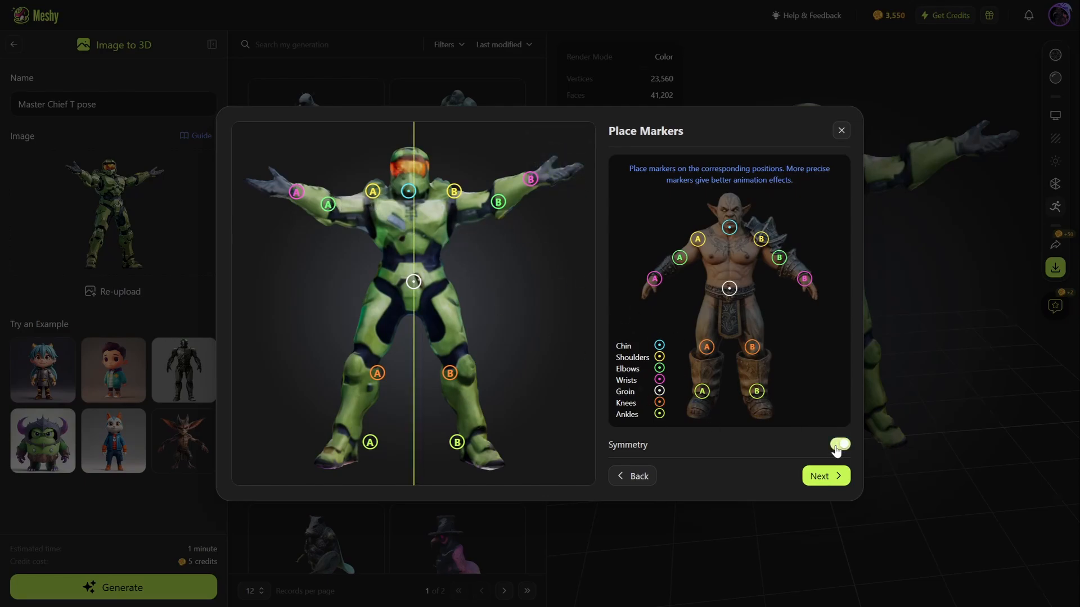
click(838, 445)
drag(498, 202, 492, 203)
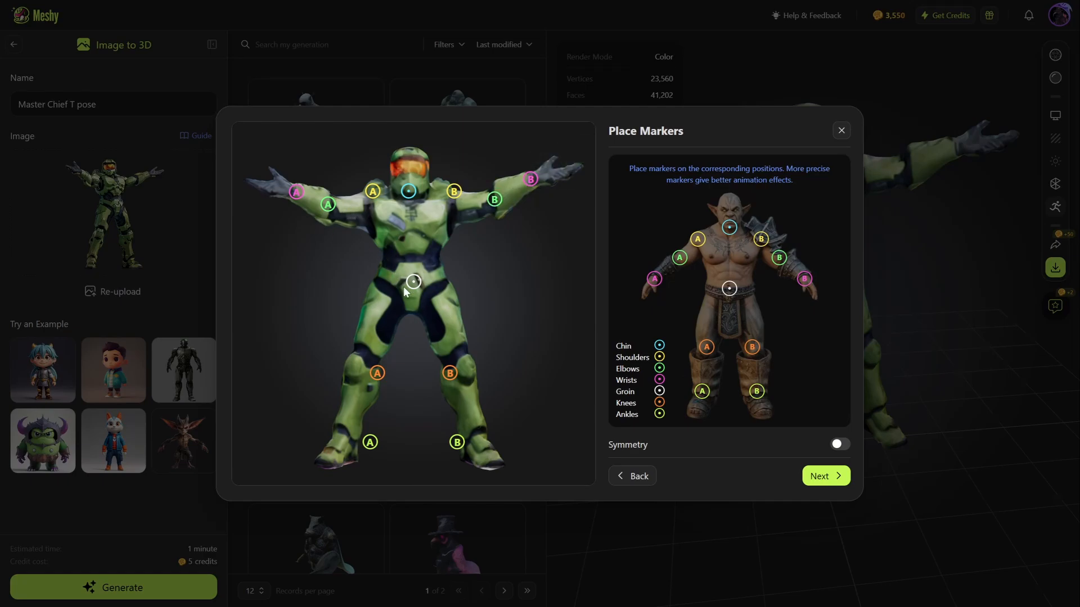
Place the groin, knee and ankle markers on the character's lower body and proceed to the animation preview.
drag(414, 283, 412, 281)
drag(382, 378, 360, 371)
drag(450, 373, 467, 371)
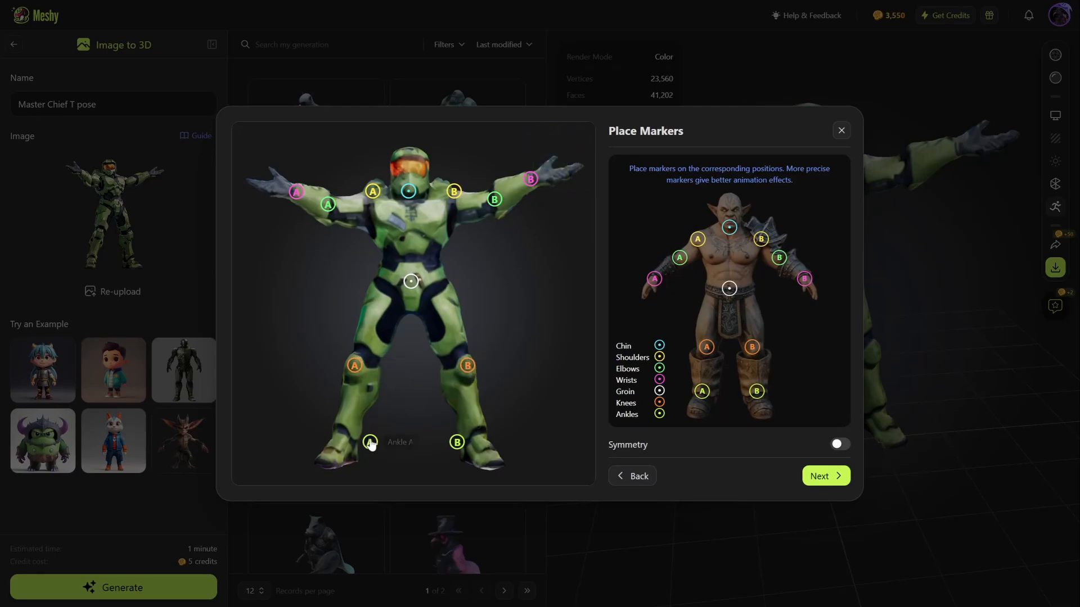
drag(370, 442, 349, 435)
drag(457, 443, 483, 435)
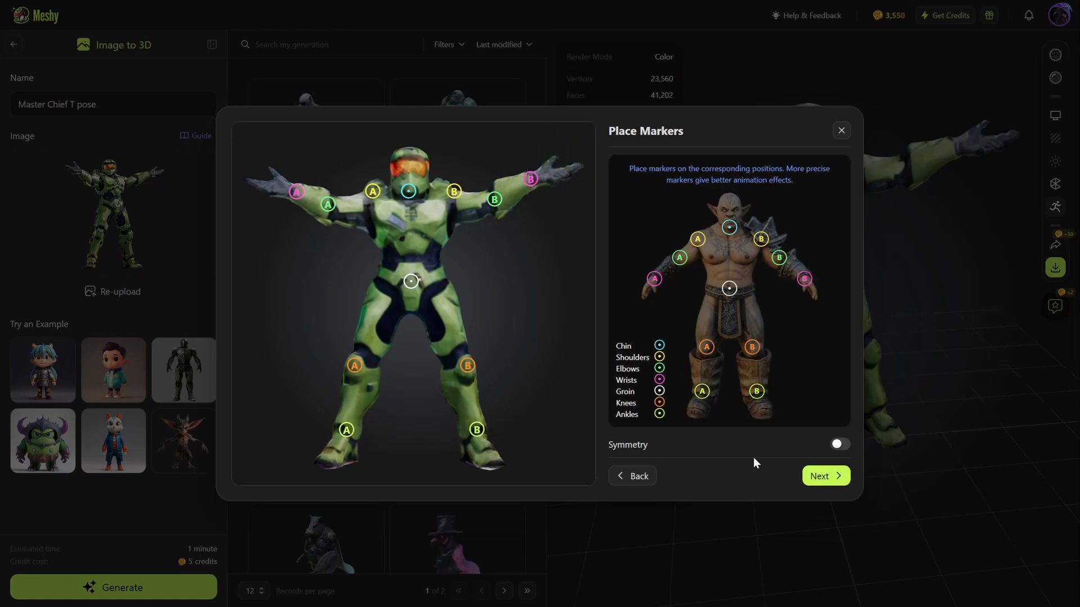
click(816, 475)
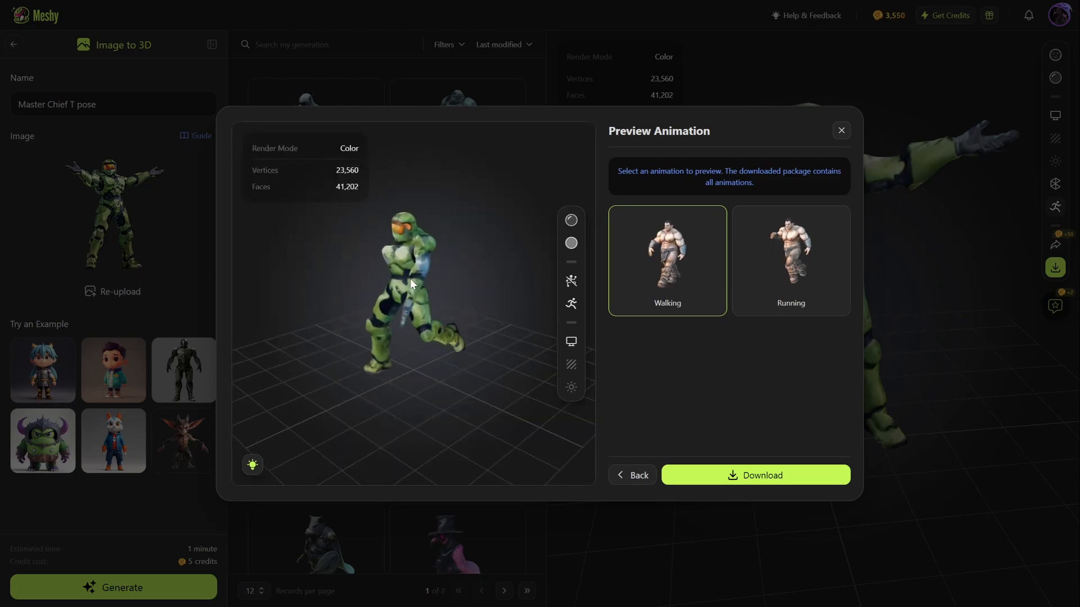
Preview the Walking and Running animations on Master Chief, and exit the animation preview.
drag(410, 278, 458, 294)
click(775, 257)
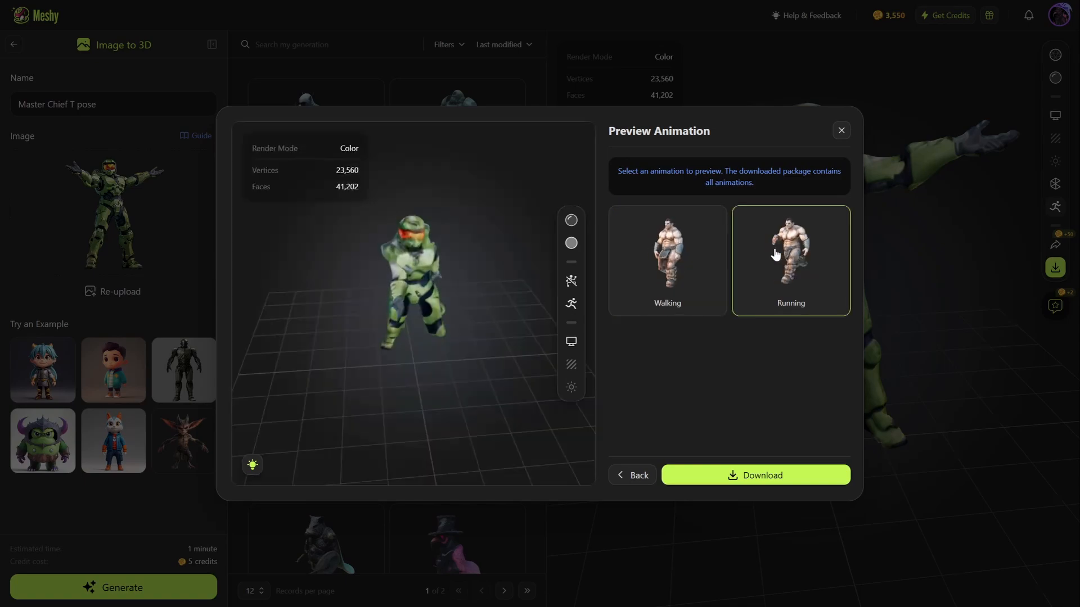
mouse_move(414, 285)
mouse_down()
mouse_move(409, 201)
mouse_move(404, 275)
mouse_move(606, 285)
mouse_move(419, 275)
mouse_up()
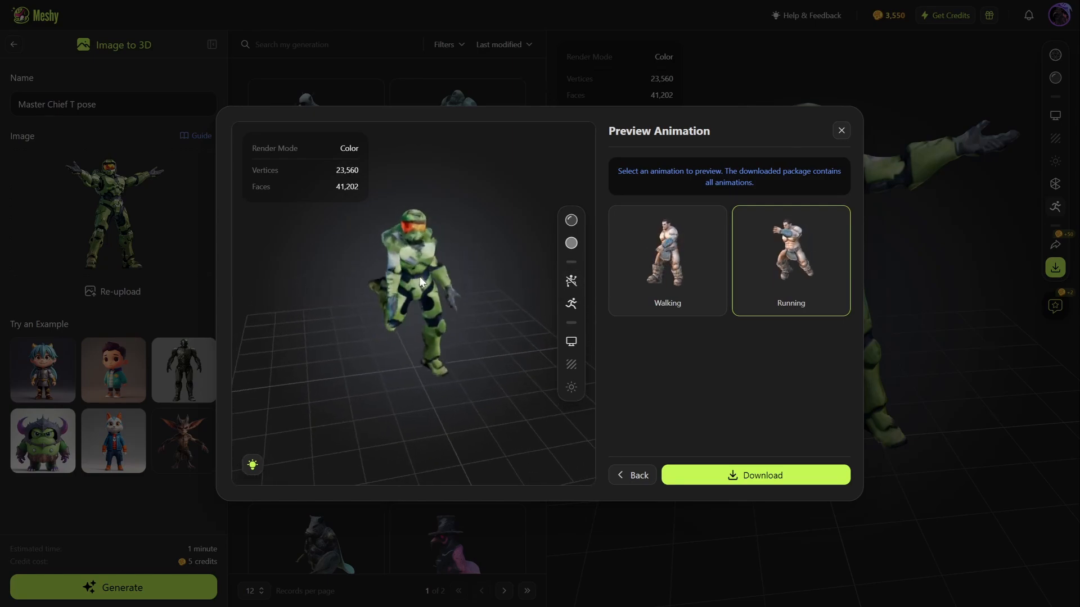
click(844, 132)
click(685, 346)
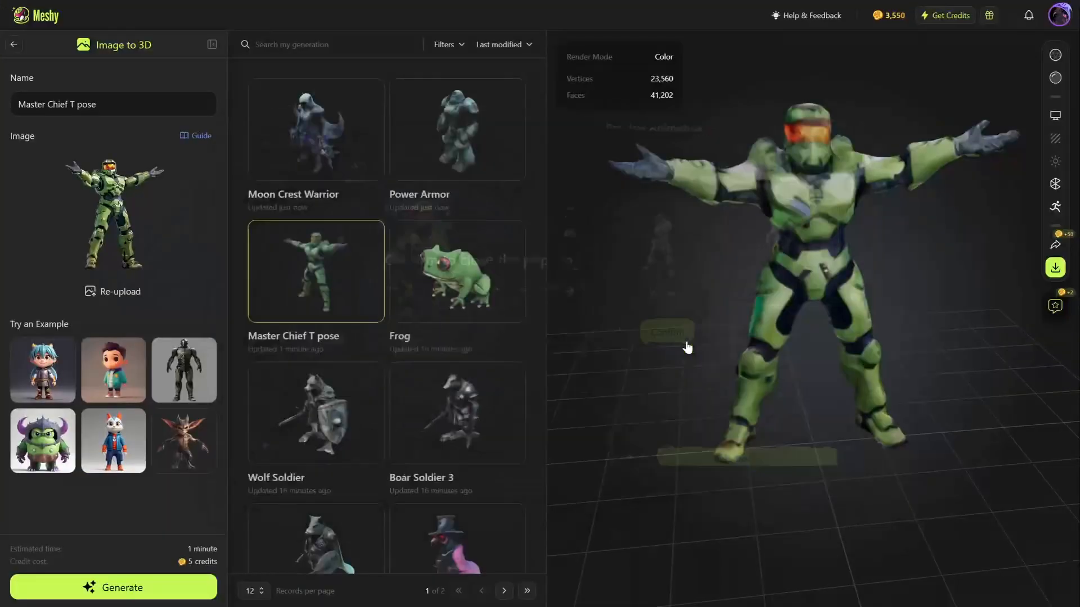
Open the Power Armor model and inspect its front, sides and legs up close.
click(451, 138)
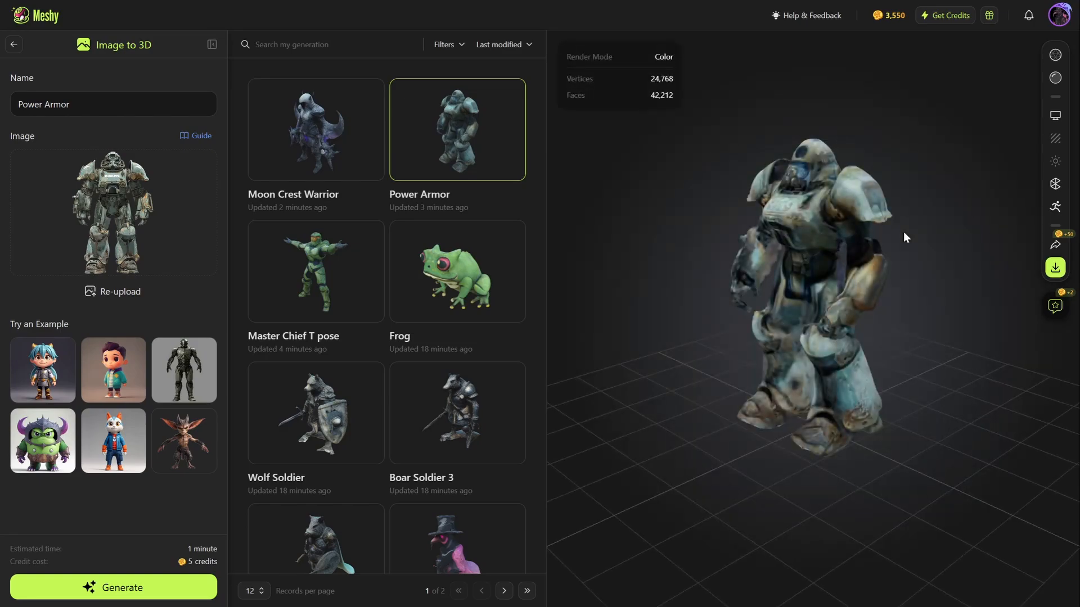
drag(833, 191, 897, 199)
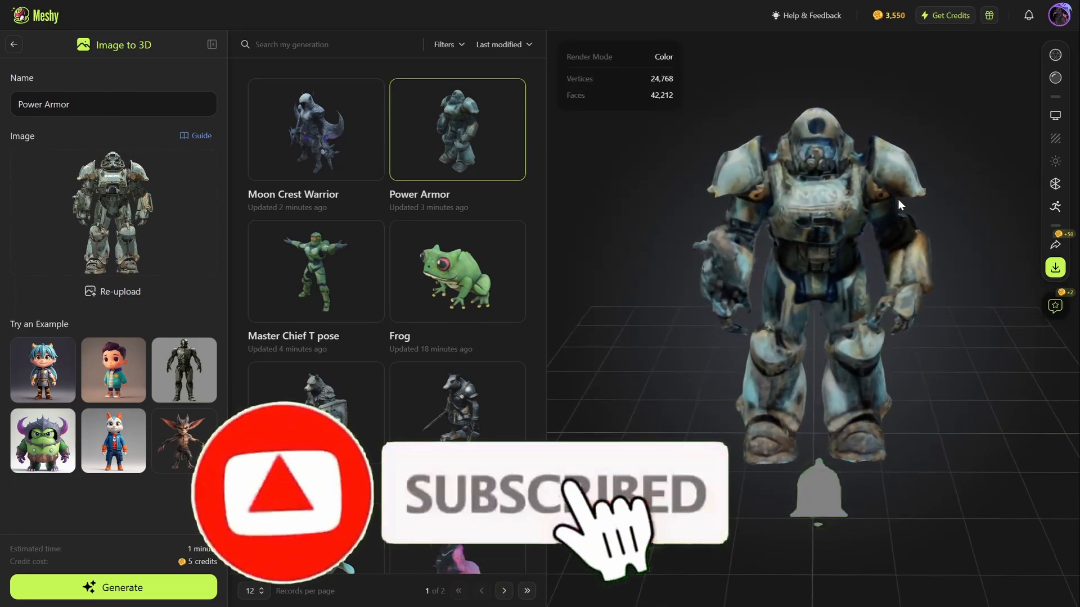
drag(826, 140, 942, 342)
scroll(862, 316, down, 5)
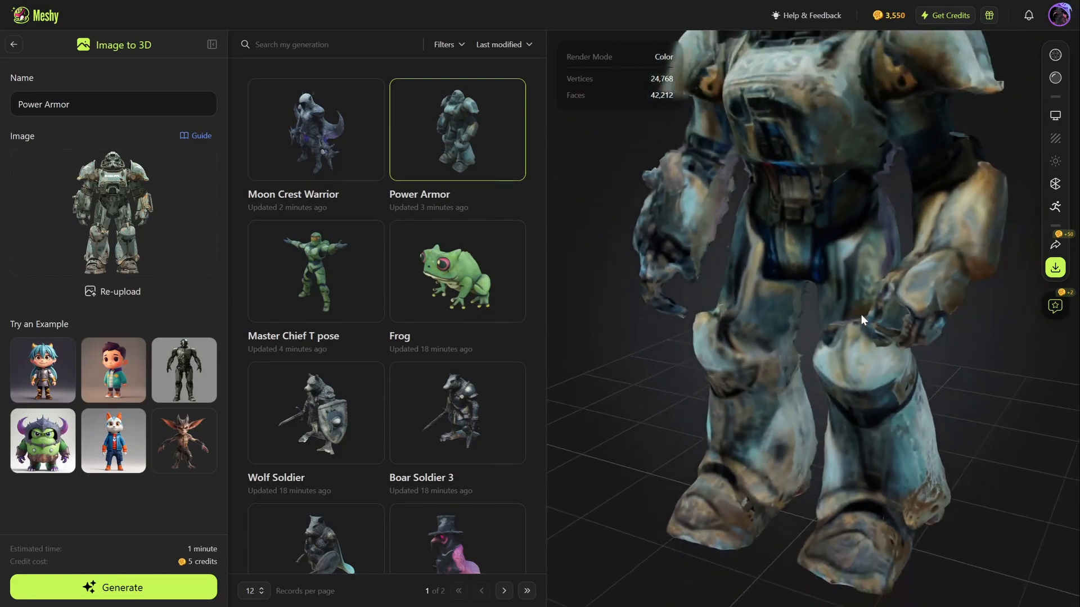
scroll(822, 274, down, 5)
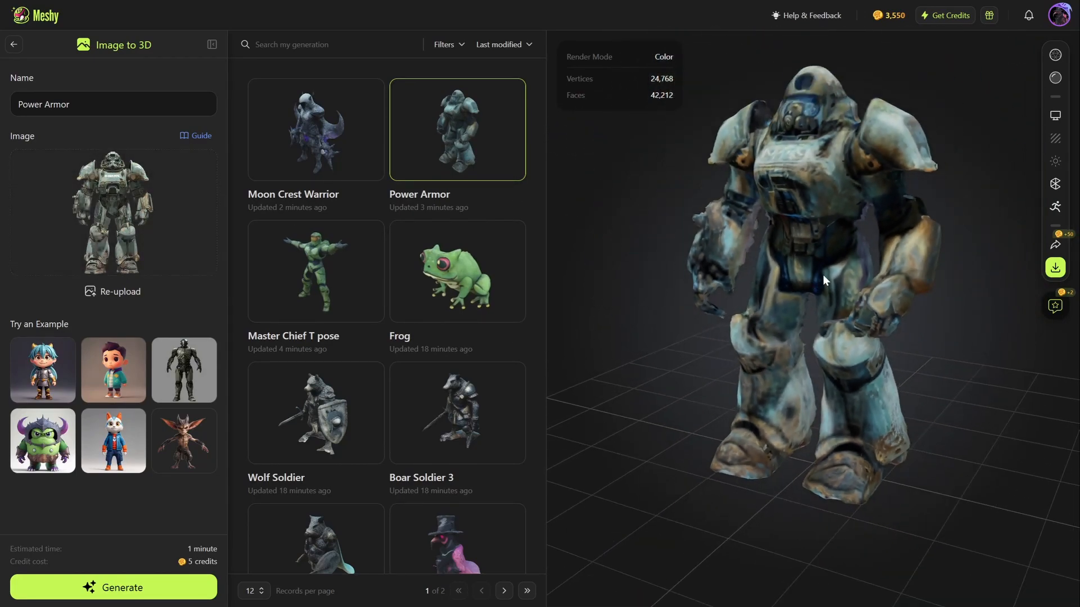
drag(823, 265, 855, 208)
Check the Power Armor model's mesh with the wireframe overlay, and return to the plain textured display.
click(1055, 54)
click(1058, 80)
click(1055, 55)
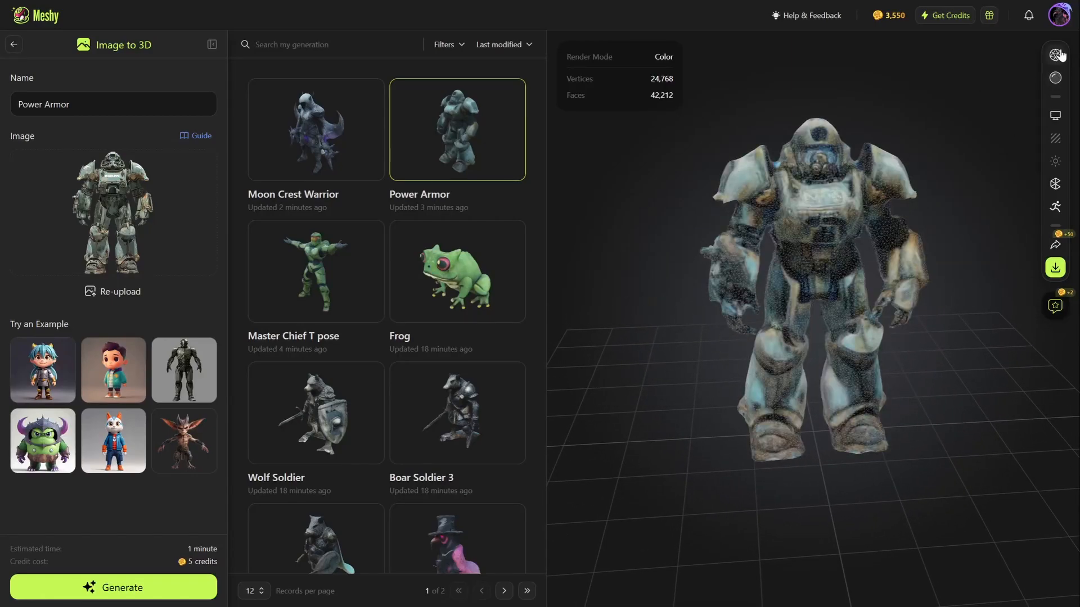
drag(828, 236, 815, 208)
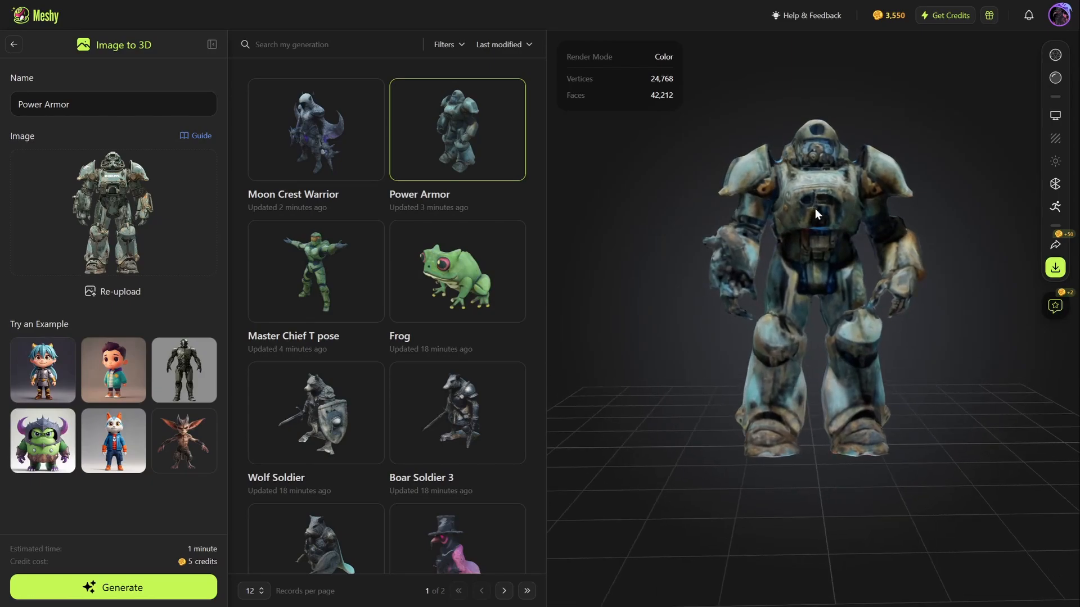
Open the Moon Crest Warrior model and examine its front and back.
click(286, 133)
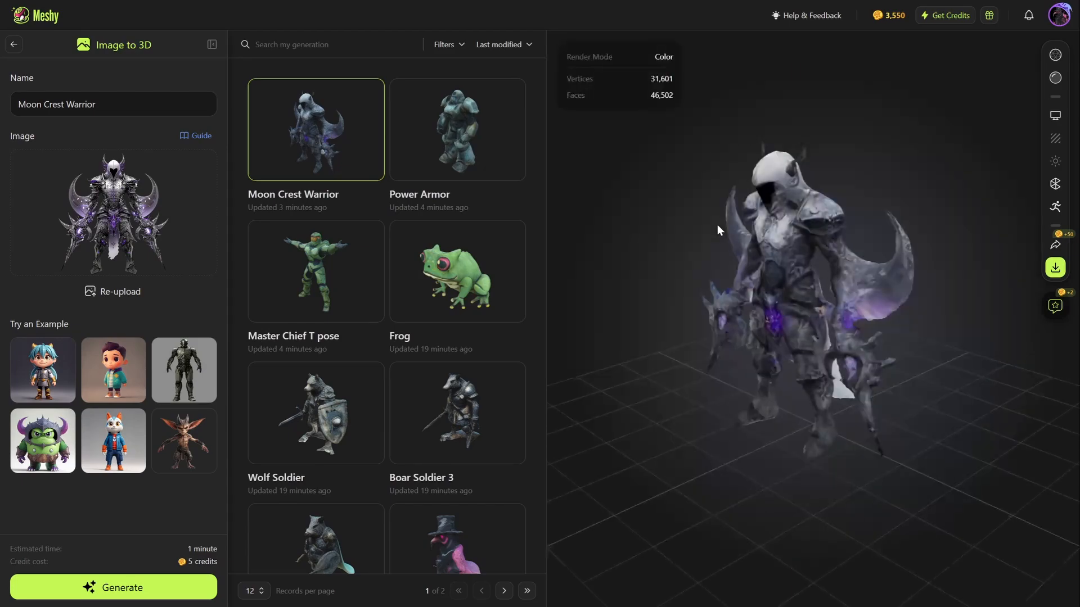
drag(804, 272, 876, 210)
scroll(832, 235, up, 2)
scroll(833, 227, up, 4)
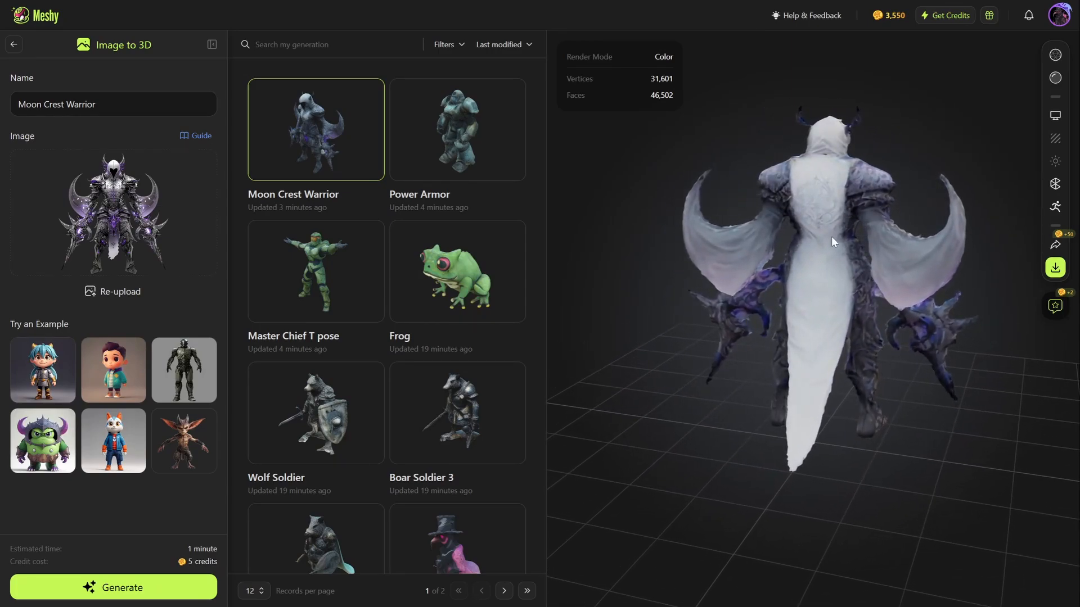
Inspect the Moon Crest Warrior's cape and back up close, and return to a full front view.
drag(843, 265, 779, 239)
scroll(877, 90, up, 5)
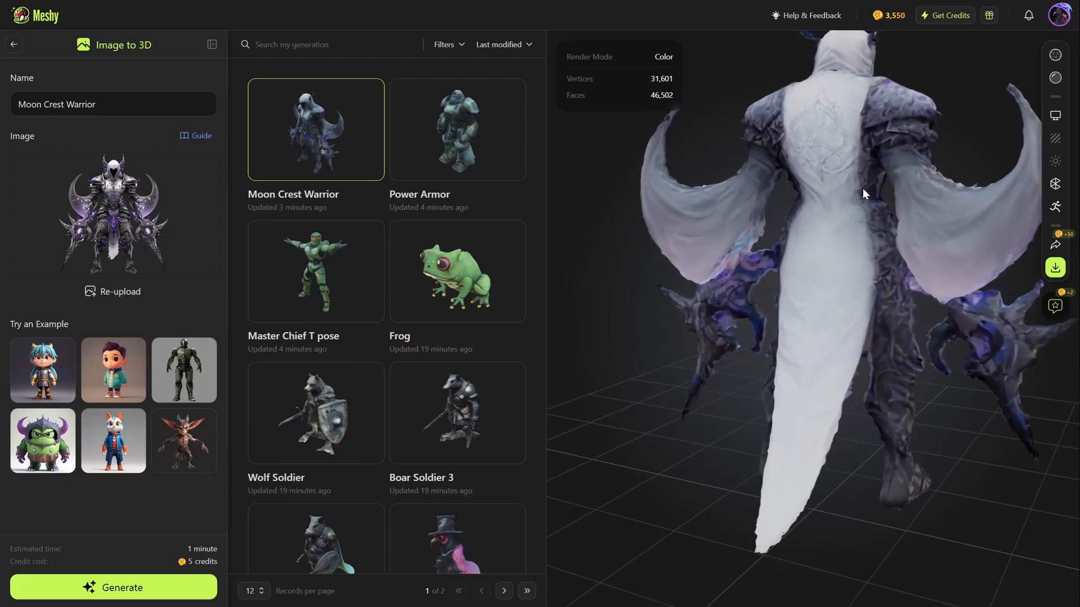
drag(862, 189, 791, 246)
scroll(791, 250, down, 5)
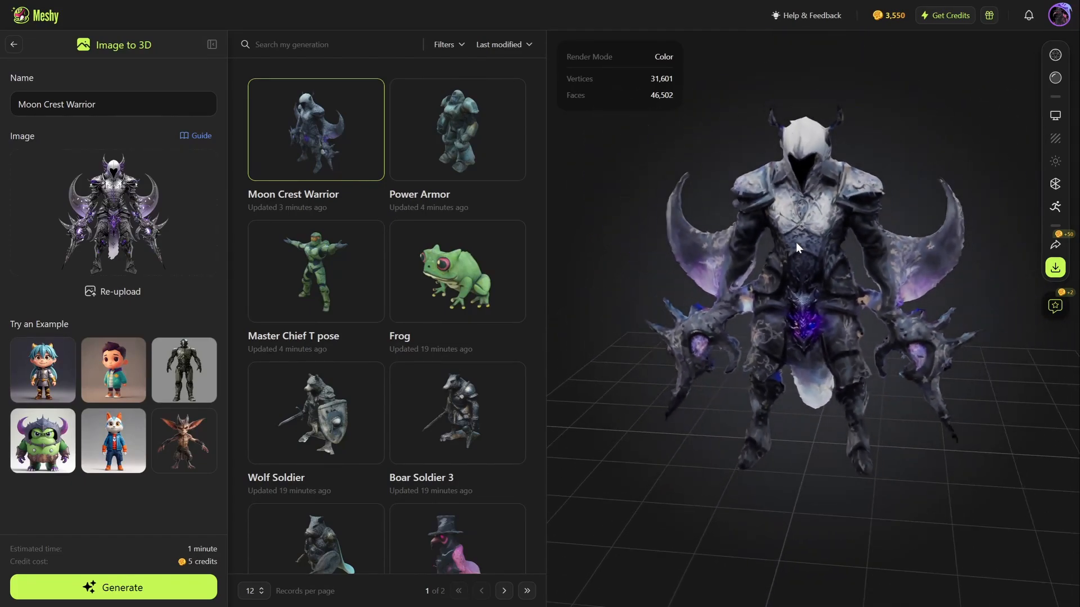
Check the Moon Crest Warrior in the untextured display and with the wireframe overlay, and return to the plain textured display.
click(1055, 77)
drag(998, 124, 875, 223)
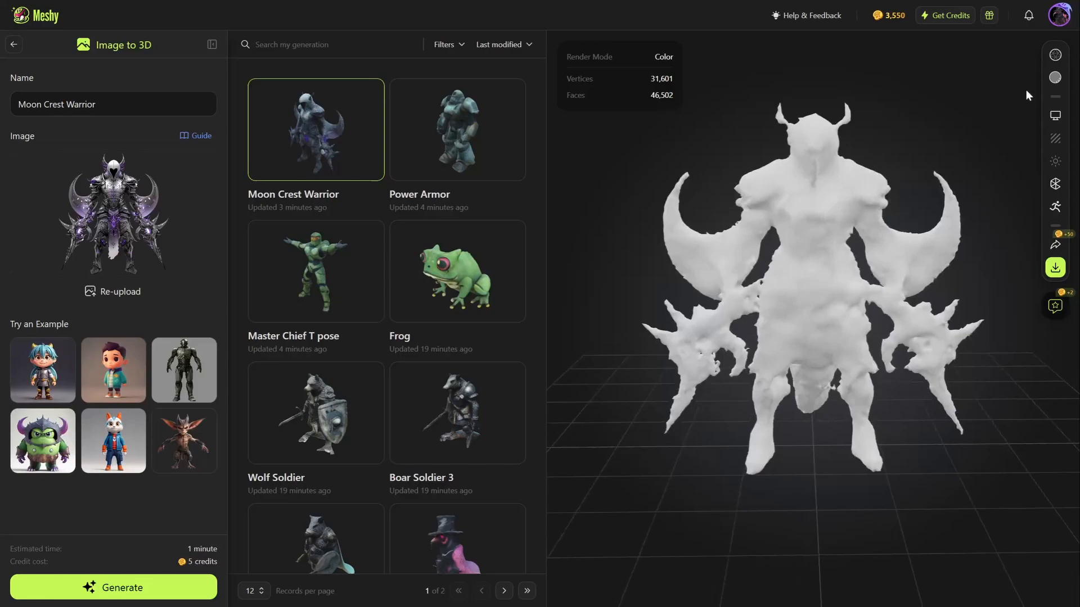
click(1055, 57)
click(1055, 77)
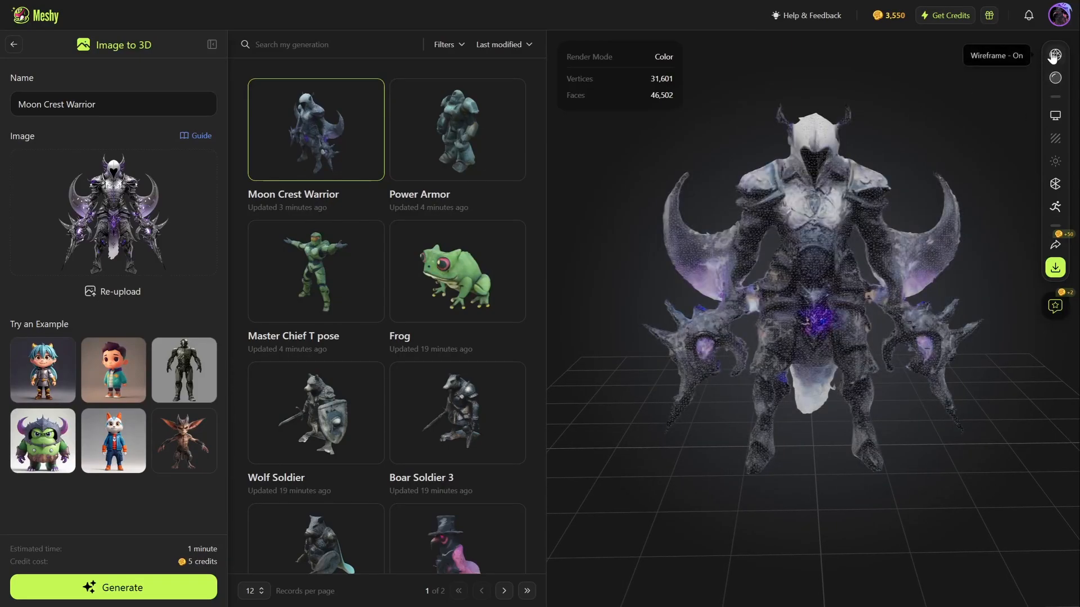
click(1055, 55)
scroll(822, 254, down, 2)
scroll(822, 254, up, 3)
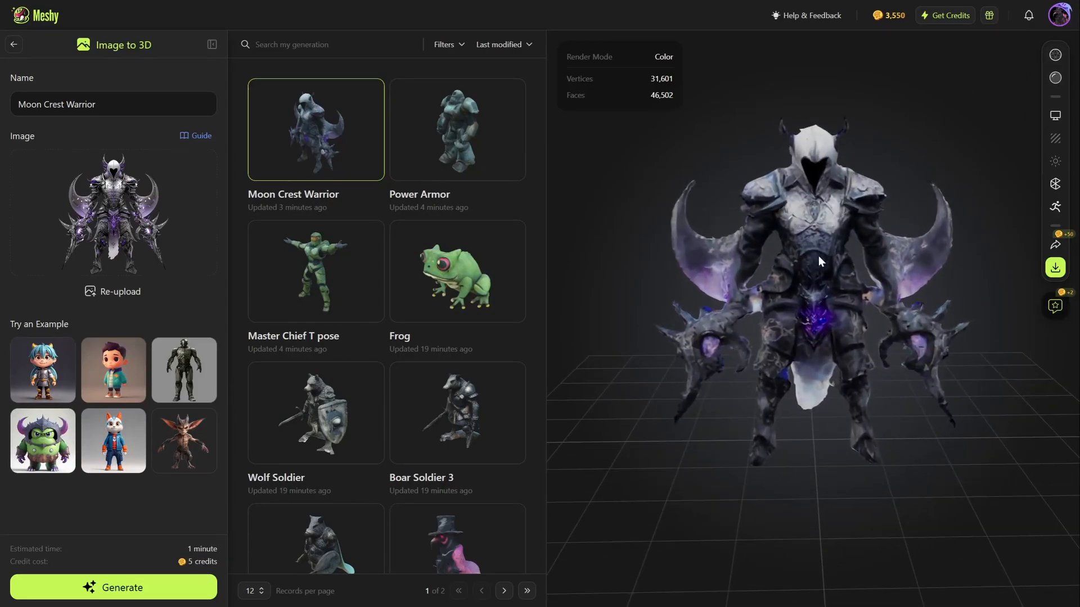
scroll(810, 249, down, 2)
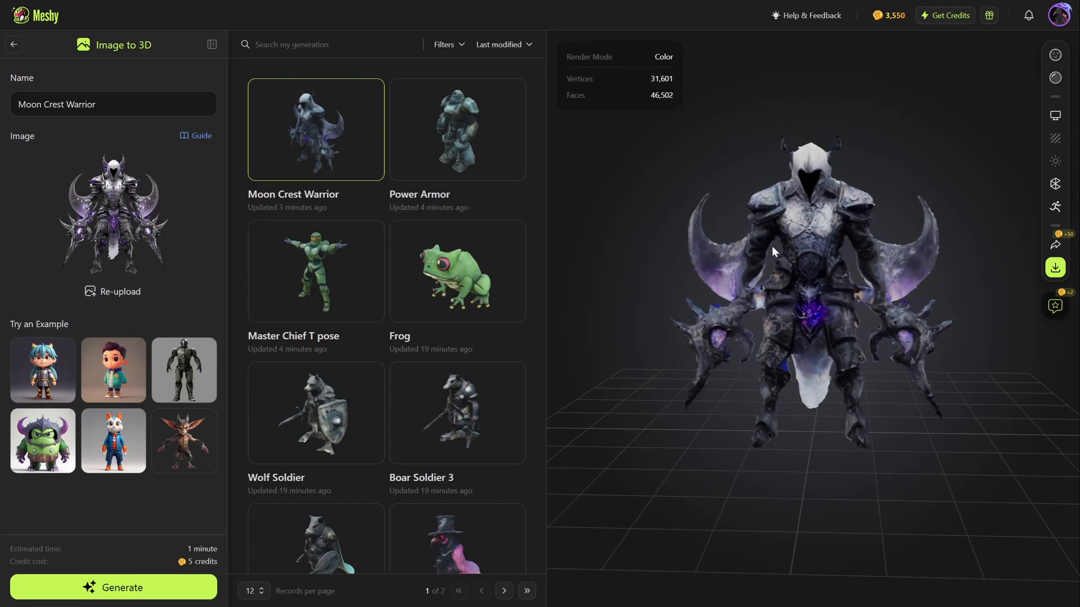